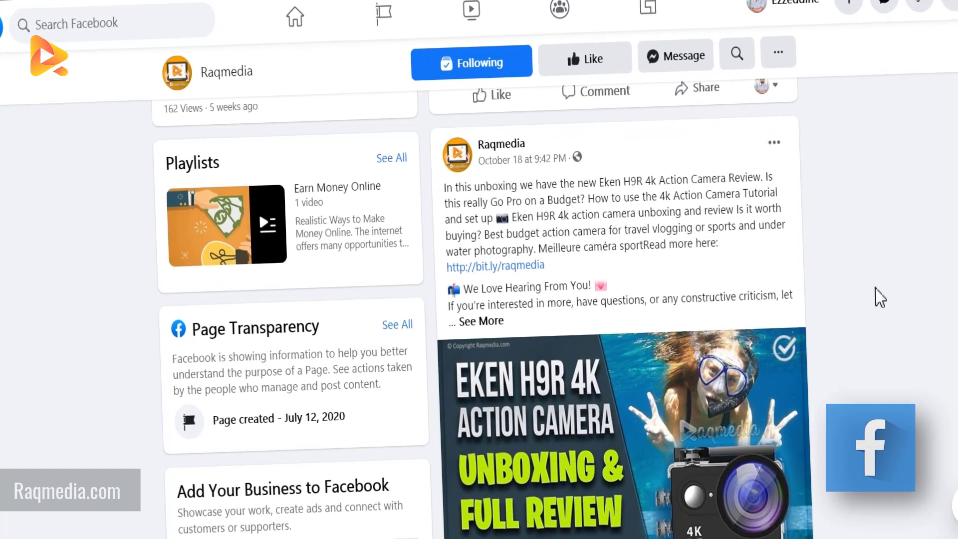
{"action": "scroll", "coordinate": [874, 300], "scroll_direction": "up", "scroll_amount": 1}
{"action": "scroll", "coordinate": [888, 292], "scroll_direction": "up", "scroll_amount": 3}
{"action": "scroll", "coordinate": [891, 284], "scroll_direction": "up", "scroll_amount": 2}
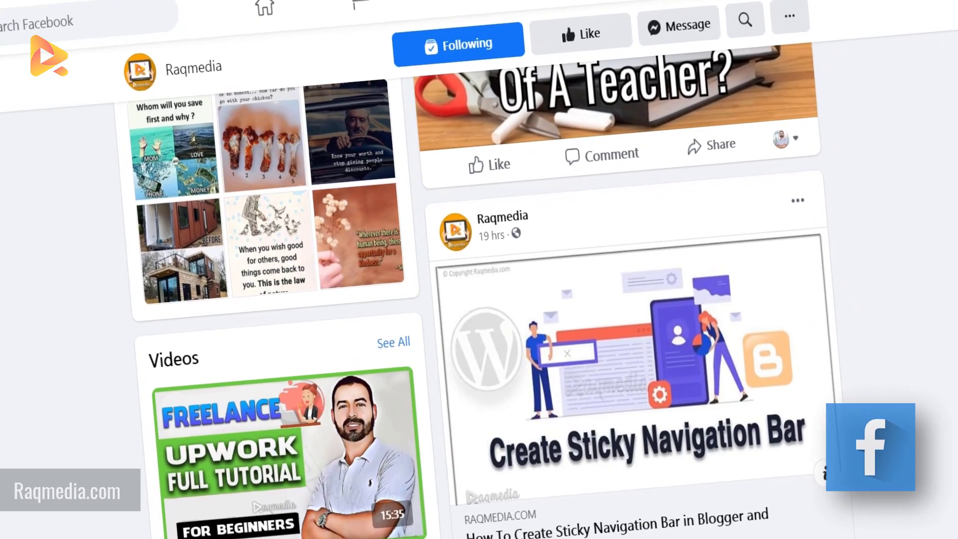
{"action": "scroll", "coordinate": [903, 300], "scroll_direction": "down", "scroll_amount": 3}
{"action": "scroll", "coordinate": [953, 365], "scroll_direction": "down", "scroll_amount": 5}
{"action": "scroll", "coordinate": [953, 365], "scroll_direction": "down", "scroll_amount": 4}
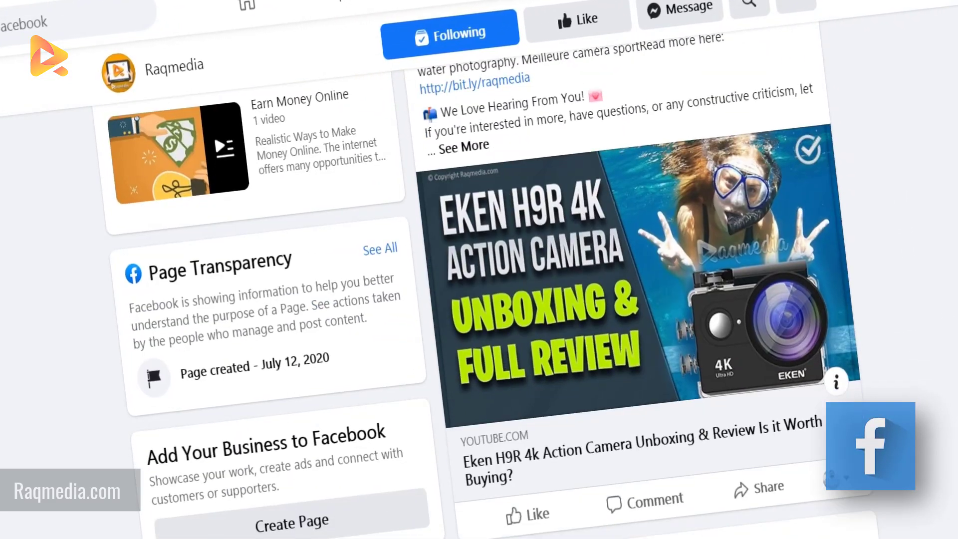
{"action": "scroll", "coordinate": [952, 364], "scroll_direction": "down", "scroll_amount": 3}
{"action": "scroll", "coordinate": [953, 365], "scroll_direction": "down", "scroll_amount": 2}
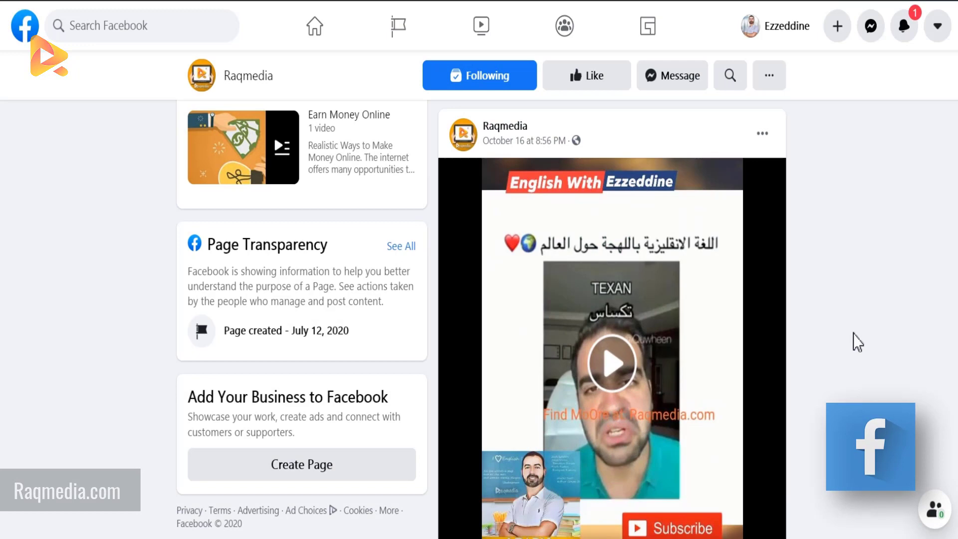
{"action": "scroll", "coordinate": [858, 342], "scroll_direction": "down", "scroll_amount": 3}
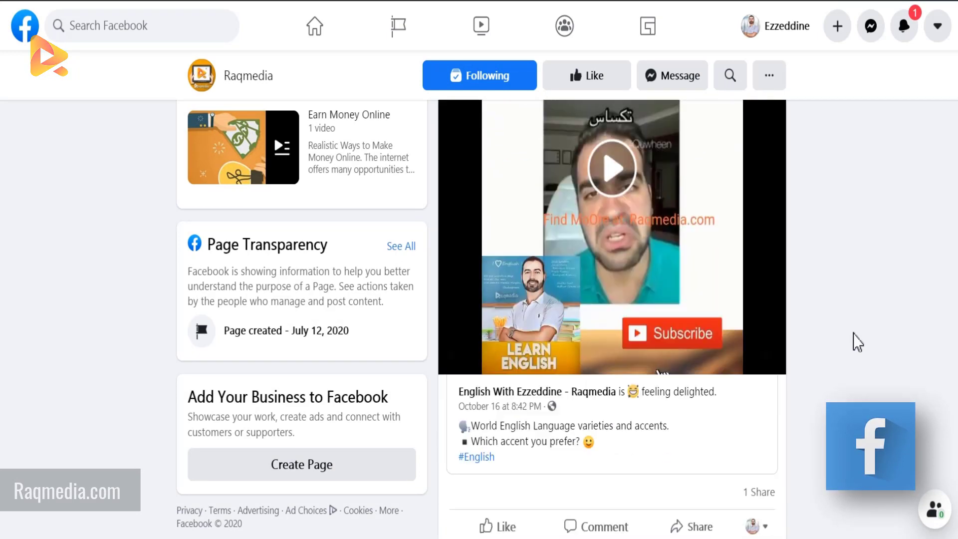
{"action": "scroll", "coordinate": [857, 343], "scroll_direction": "down", "scroll_amount": 3}
{"action": "scroll", "coordinate": [858, 342], "scroll_direction": "down", "scroll_amount": 3}
{"action": "scroll", "coordinate": [857, 342], "scroll_direction": "down", "scroll_amount": 3}
{"action": "scroll", "coordinate": [857, 343], "scroll_direction": "down", "scroll_amount": 1}
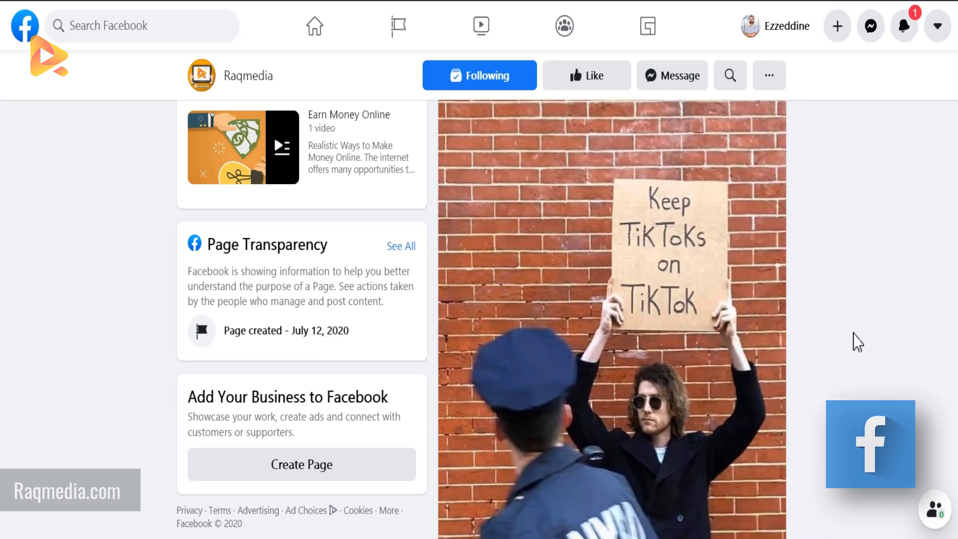
{"action": "scroll", "coordinate": [857, 342], "scroll_direction": "down", "scroll_amount": 3}
{"action": "scroll", "coordinate": [858, 343], "scroll_direction": "down", "scroll_amount": 1}
{"action": "scroll", "coordinate": [858, 342], "scroll_direction": "down", "scroll_amount": 2}
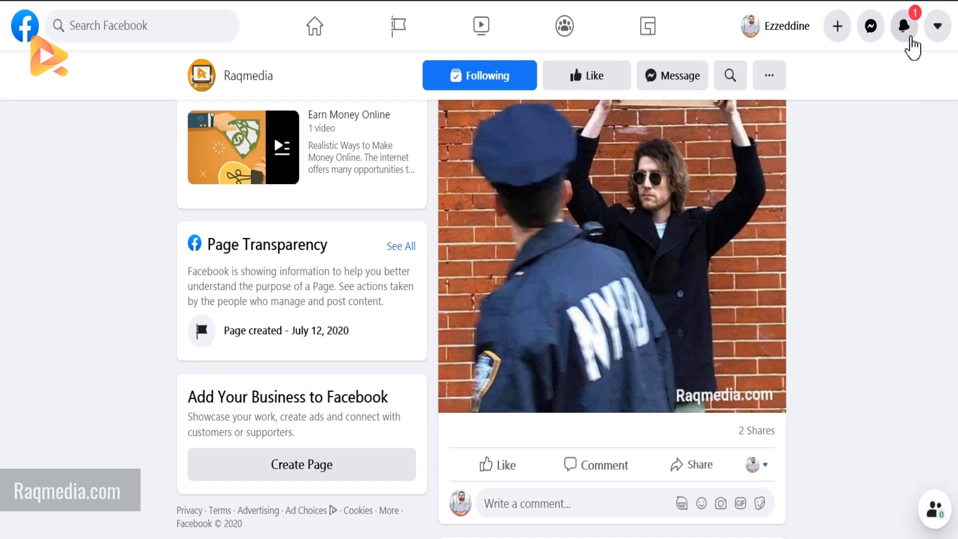
- Open and then close the account options menu in the top bar
{"action": "left_click", "coordinate": [939, 27]}
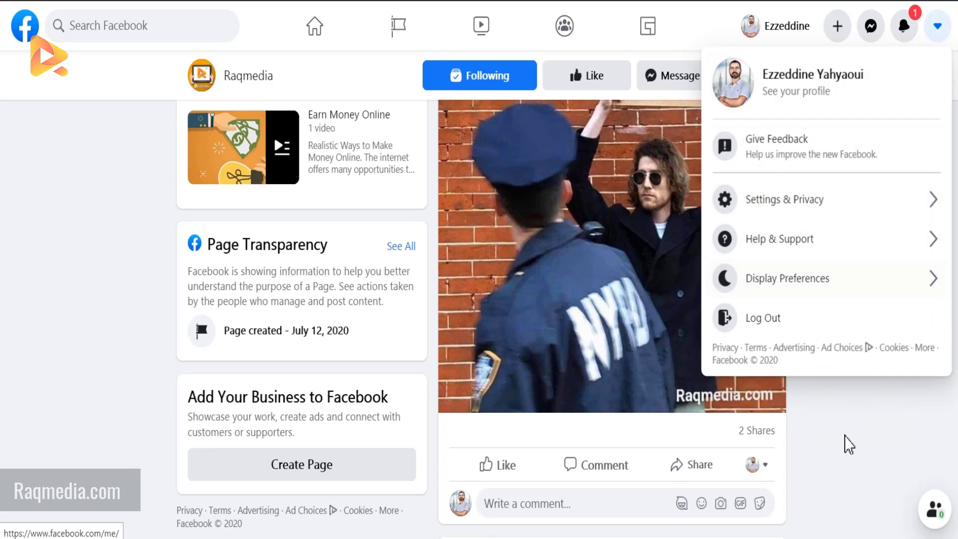
{"action": "left_click", "coordinate": [867, 433]}
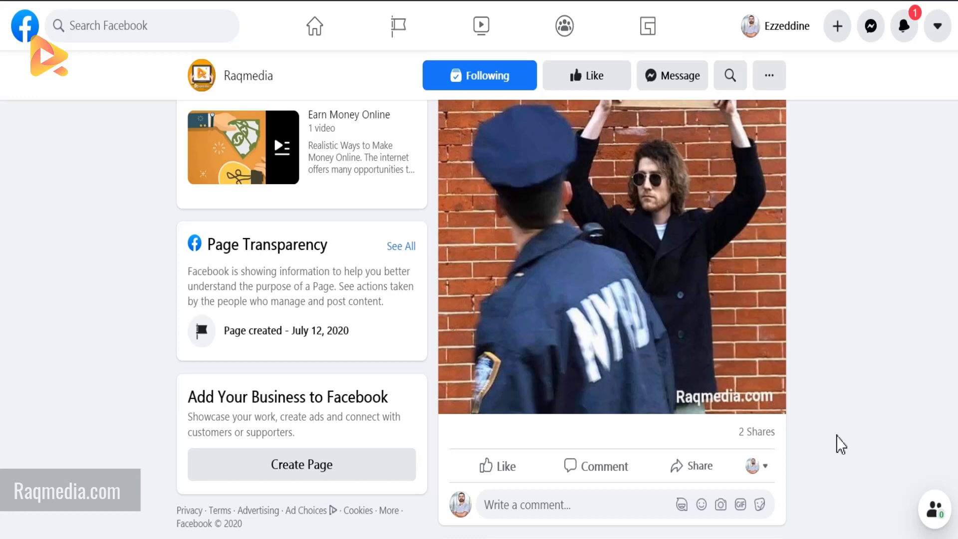
{"action": "scroll", "coordinate": [867, 378], "scroll_direction": "up", "scroll_amount": 5}
{"action": "scroll", "coordinate": [867, 378], "scroll_direction": "up", "scroll_amount": 5}
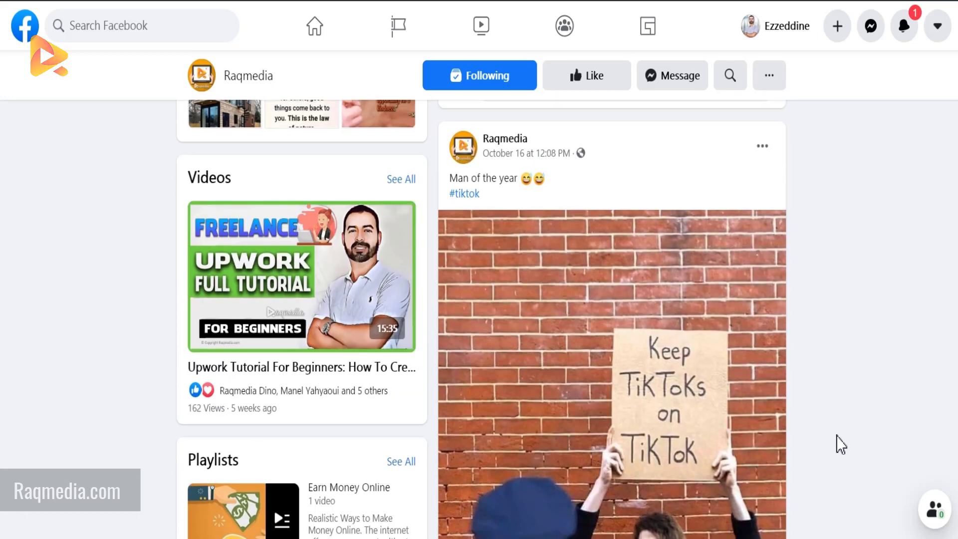
{"action": "scroll", "coordinate": [841, 445], "scroll_direction": "down", "scroll_amount": 3}
{"action": "scroll", "coordinate": [841, 445], "scroll_direction": "down", "scroll_amount": 3}
{"action": "scroll", "coordinate": [841, 445], "scroll_direction": "down", "scroll_amount": 3}
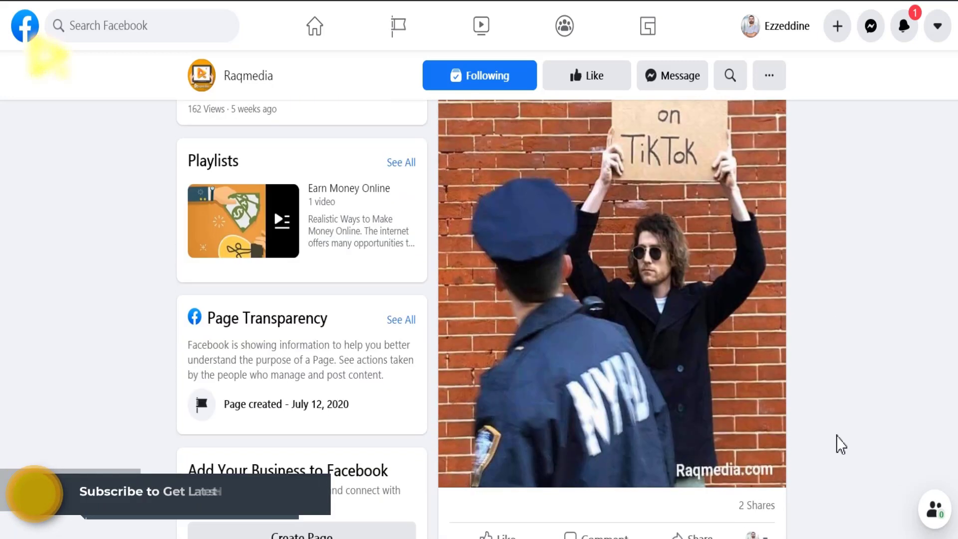
{"action": "scroll", "coordinate": [841, 445], "scroll_direction": "down", "scroll_amount": 3}
{"action": "scroll", "coordinate": [841, 444], "scroll_direction": "down", "scroll_amount": 3}
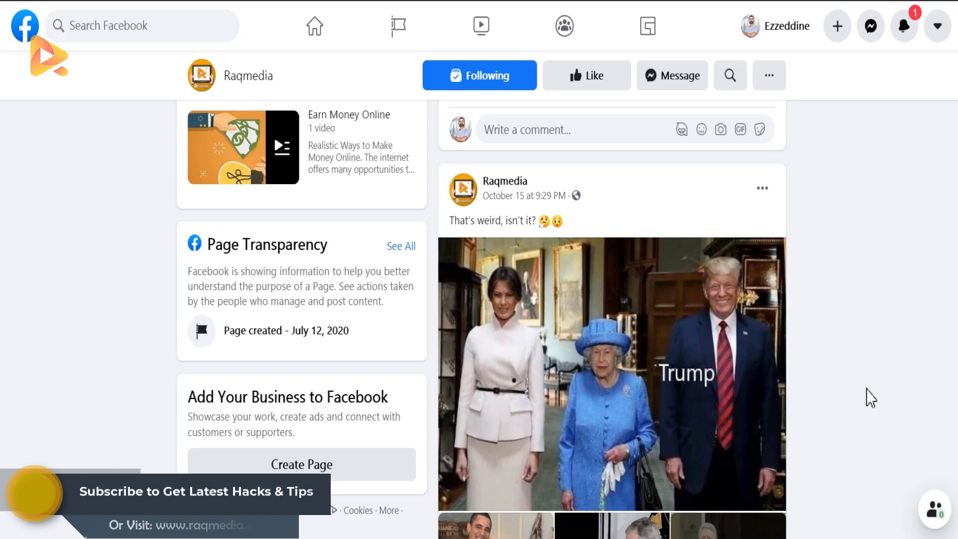
{"action": "scroll", "coordinate": [877, 407], "scroll_direction": "up", "scroll_amount": 1}
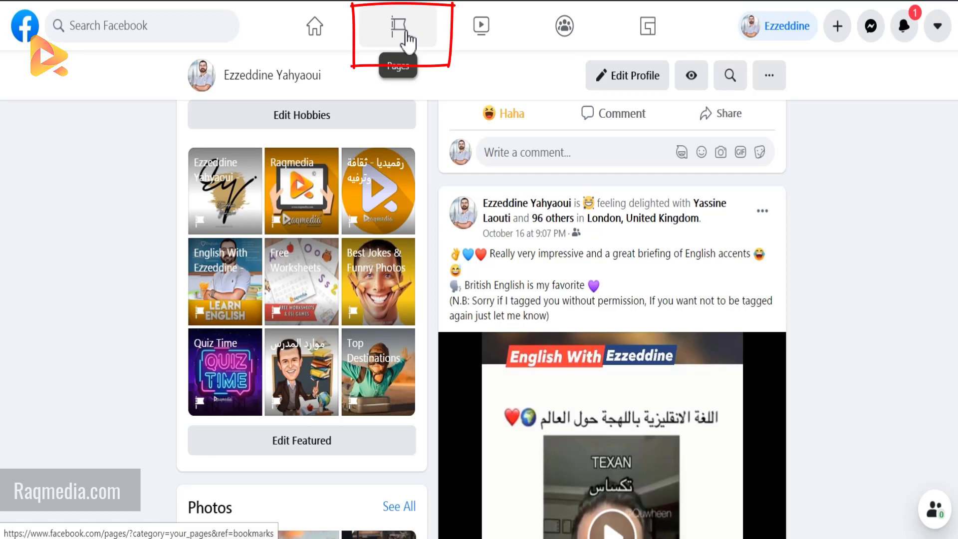
- Open the Pages list from the top bar to reach Raqmedia's management view
{"action": "left_click", "coordinate": [404, 34]}
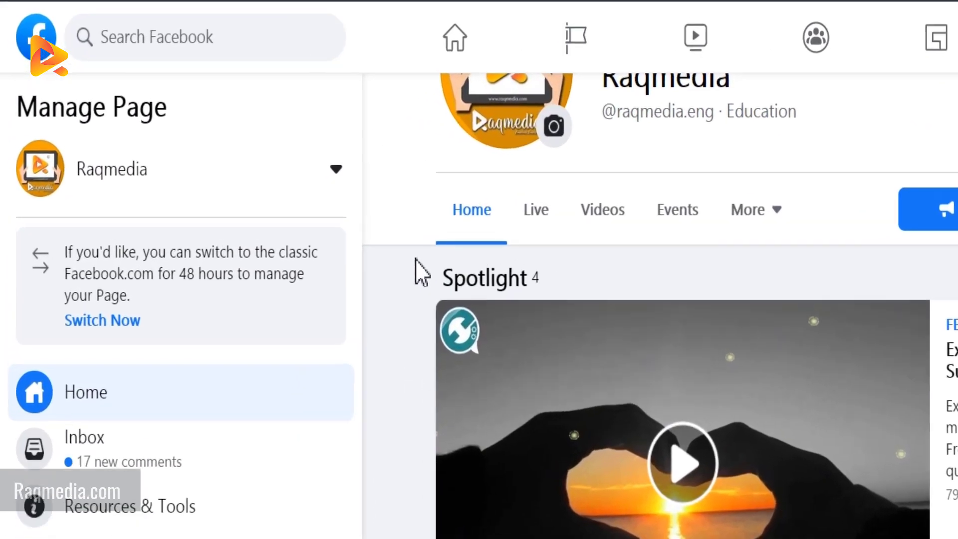
{"action": "scroll", "coordinate": [418, 271], "scroll_direction": "up", "scroll_amount": 3}
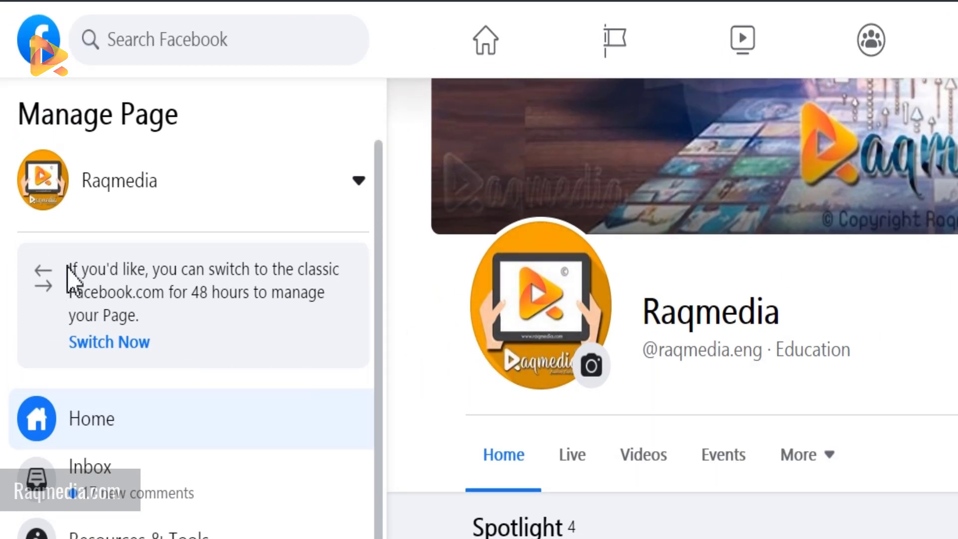
{"action": "left_click_drag", "start_coordinate": [114, 281], "coordinate": [142, 294]}
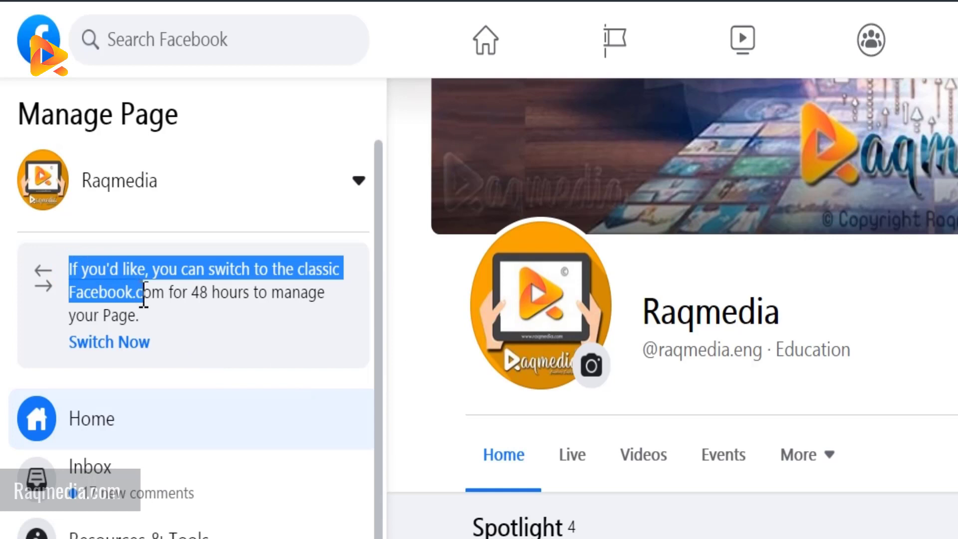
{"action": "left_click", "coordinate": [253, 295]}
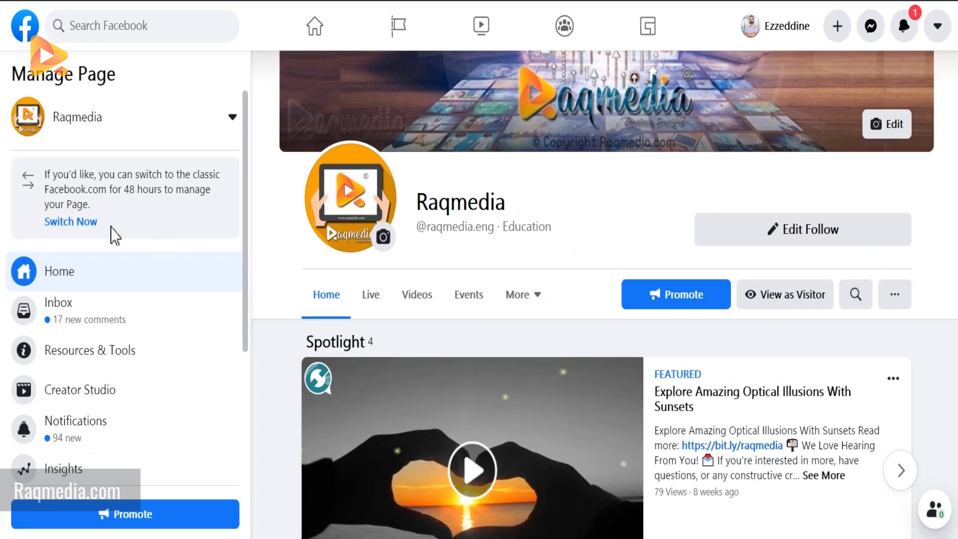
{"action": "scroll", "coordinate": [71, 115], "scroll_direction": "down", "scroll_amount": 3}
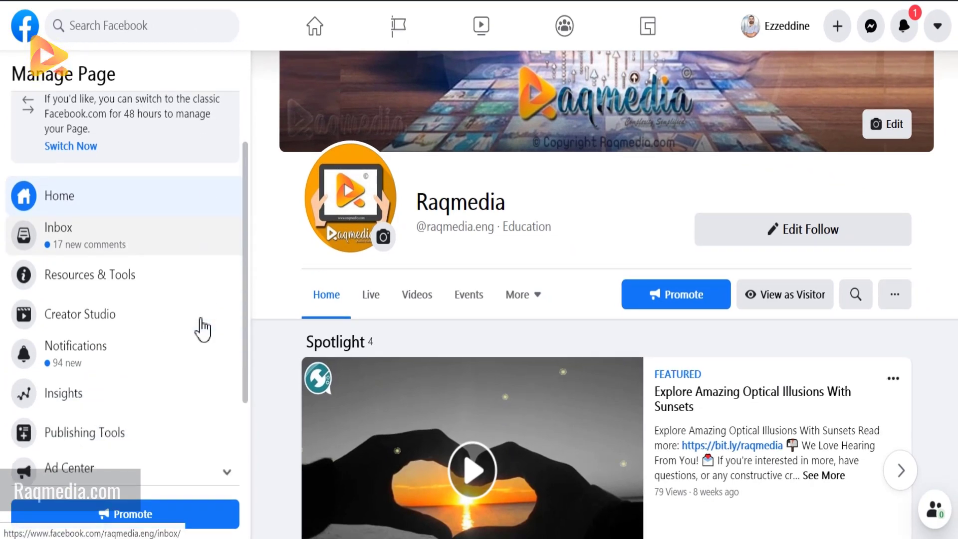
{"action": "scroll", "coordinate": [202, 326], "scroll_direction": "down", "scroll_amount": 2}
{"action": "scroll", "coordinate": [203, 328], "scroll_direction": "up", "scroll_amount": 5}
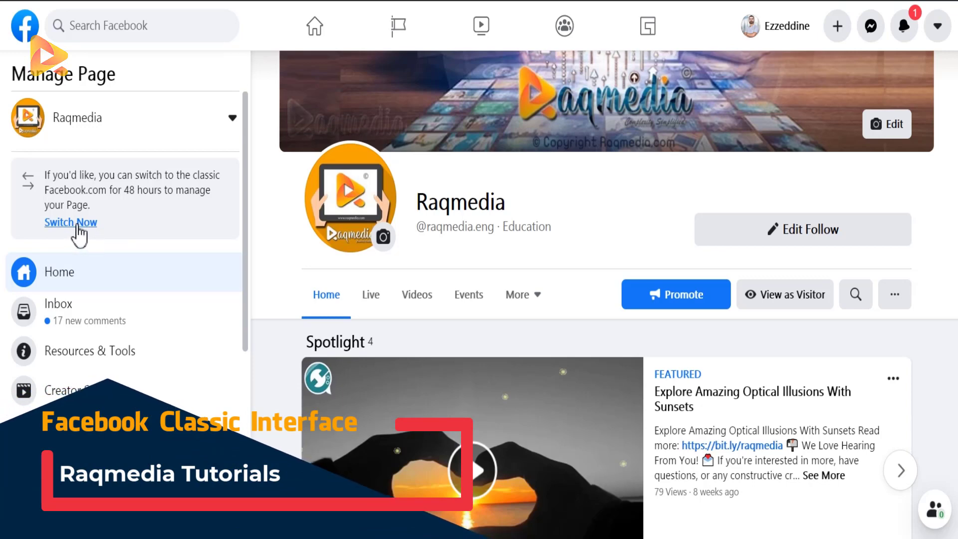
- Choose Switch Now for classic Facebook and answer Yes to the missing-features question
{"action": "left_click", "coordinate": [78, 224]}
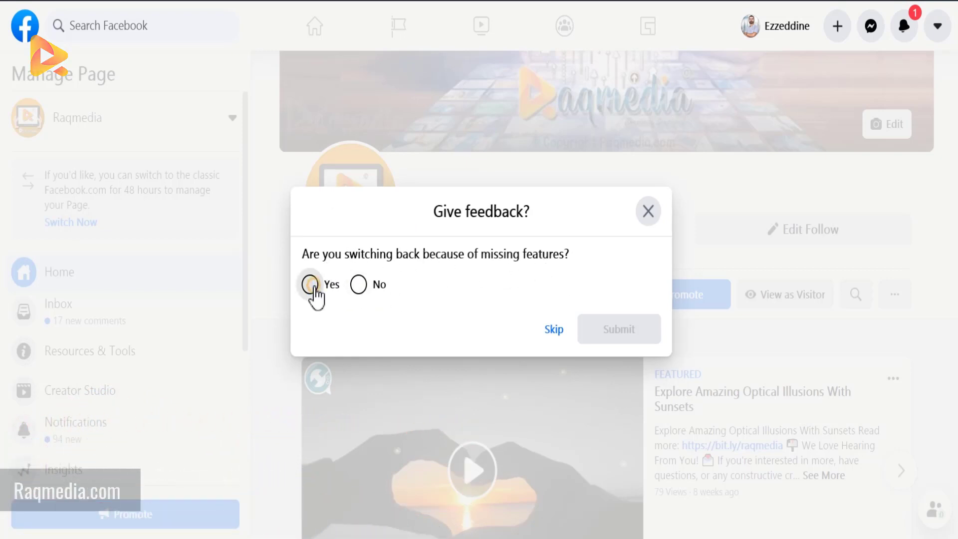
{"action": "left_click", "coordinate": [311, 284]}
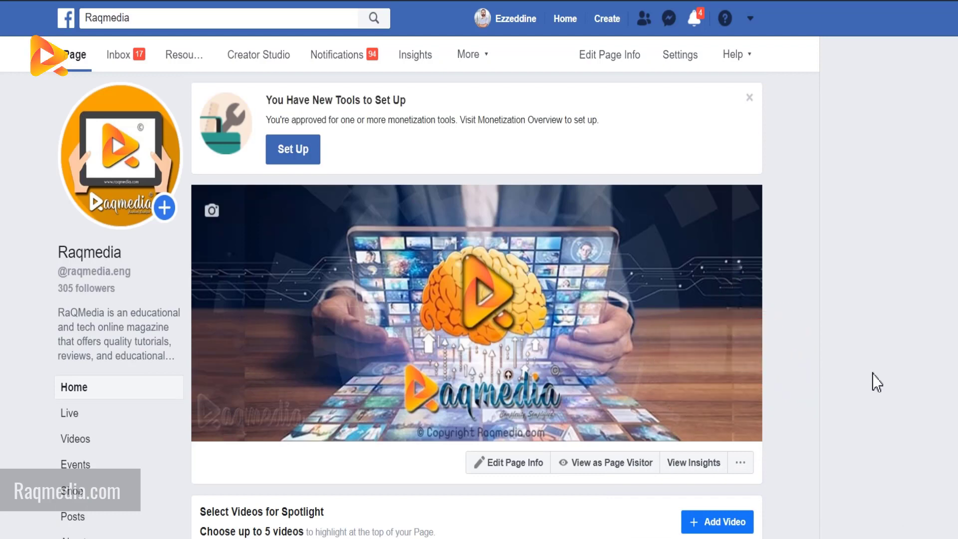
{"action": "scroll", "coordinate": [878, 382], "scroll_direction": "down", "scroll_amount": 5}
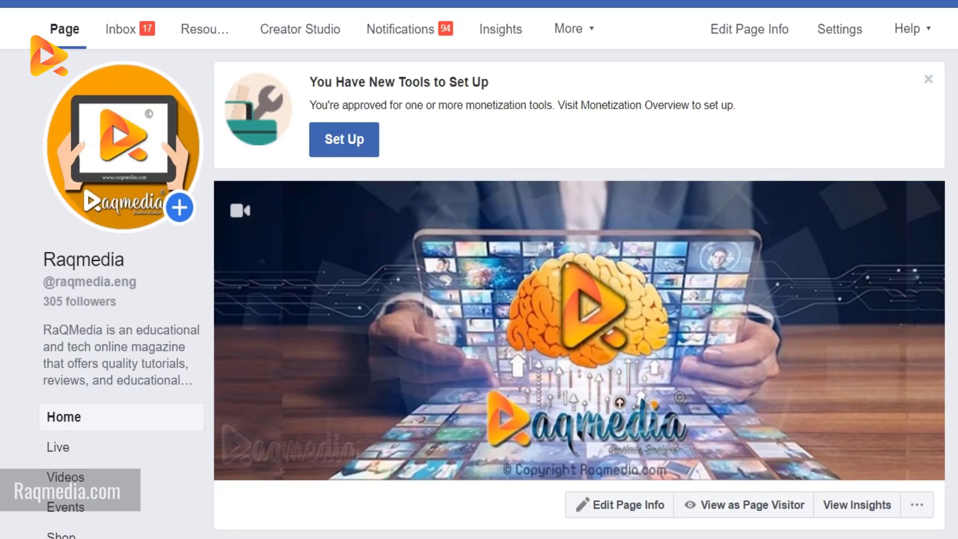